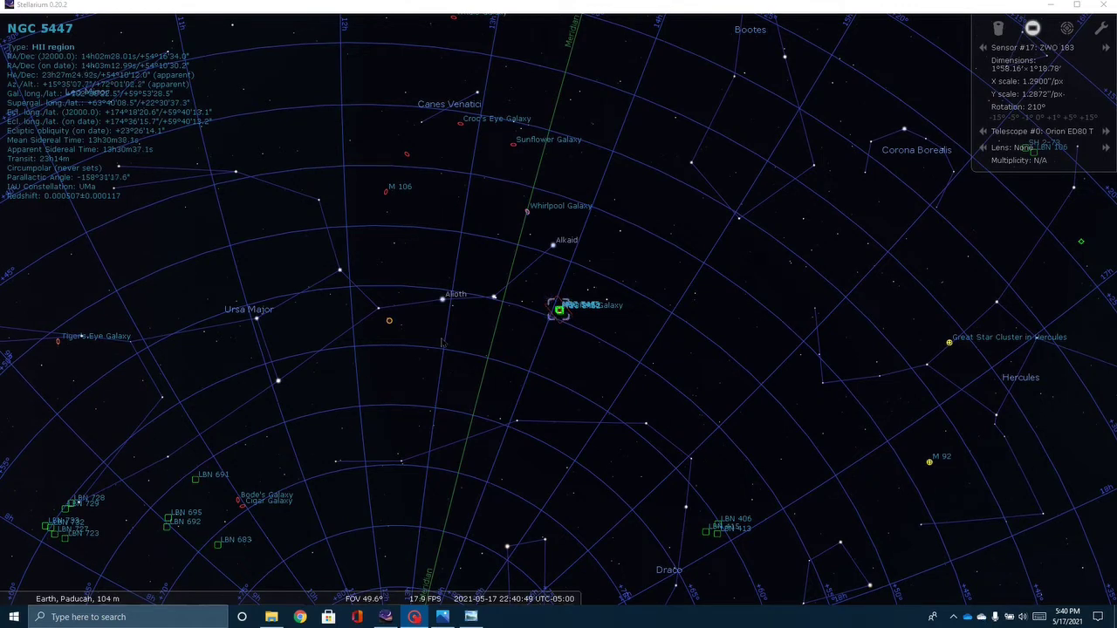
- Zoom in from the wide Ursa Major sky around NGC 5447 until M101 fills a 1.5° view
scroll(534, 343, up, 5)
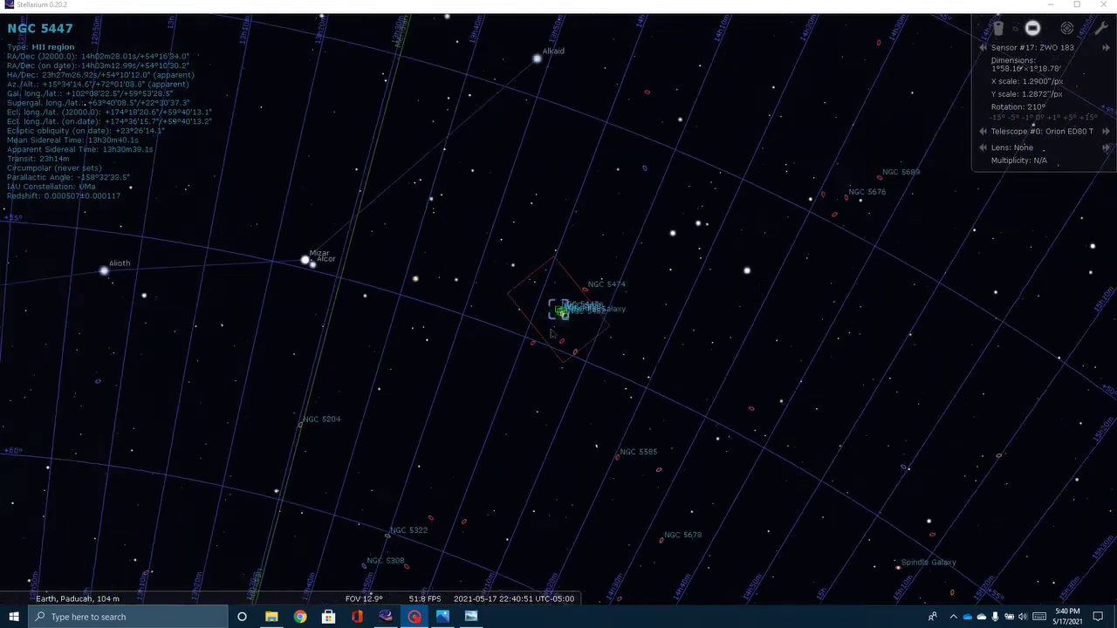
scroll(559, 336, down, 4)
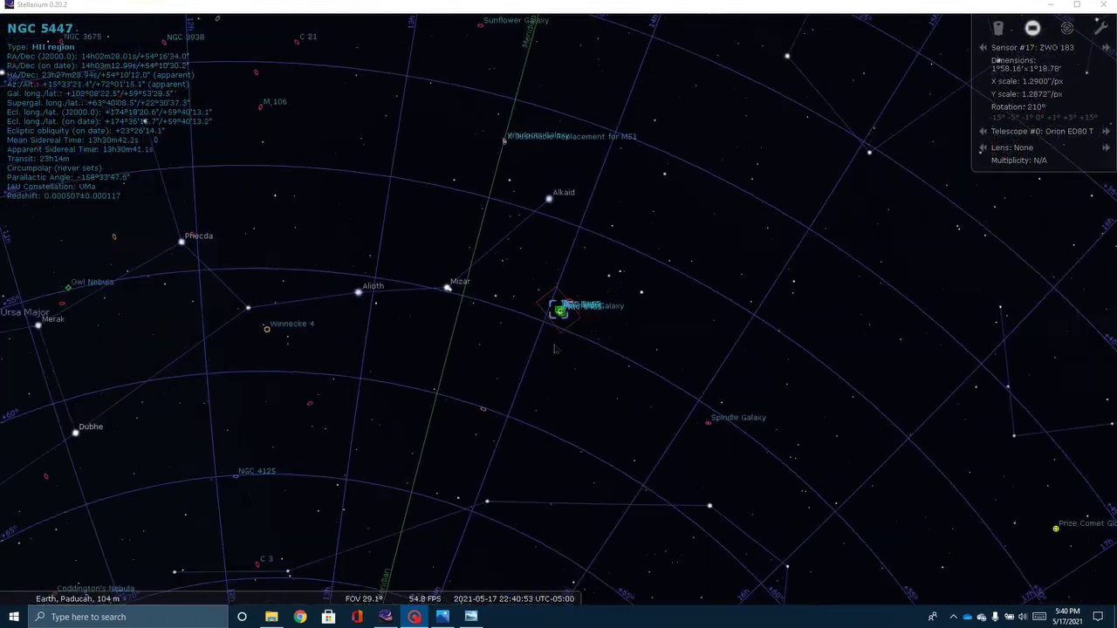
scroll(437, 306, down, 2)
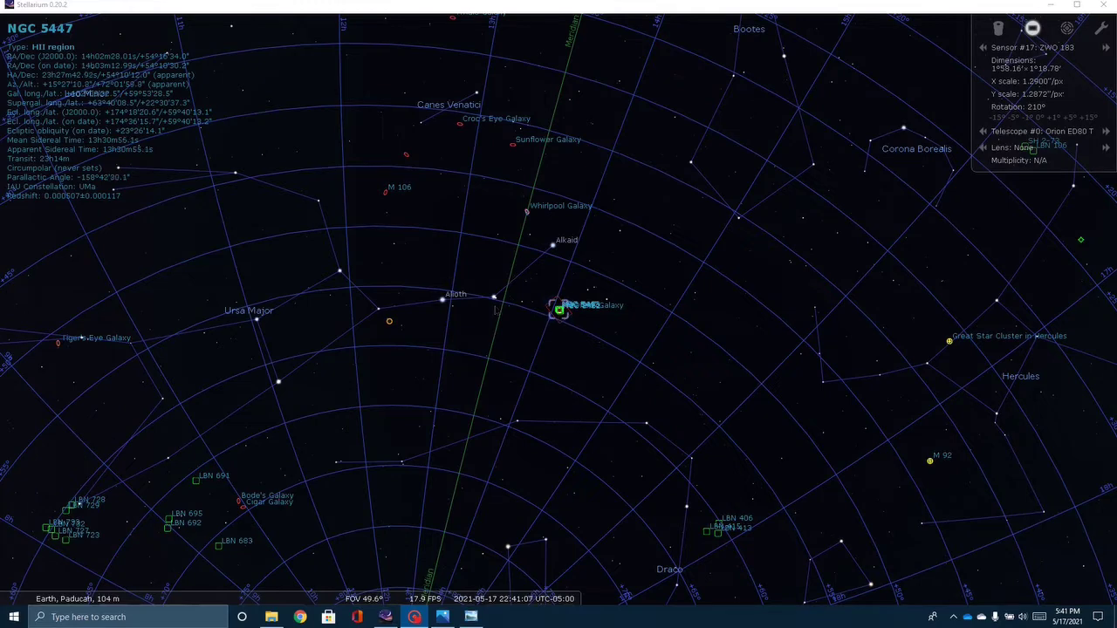
scroll(495, 301, up, 3)
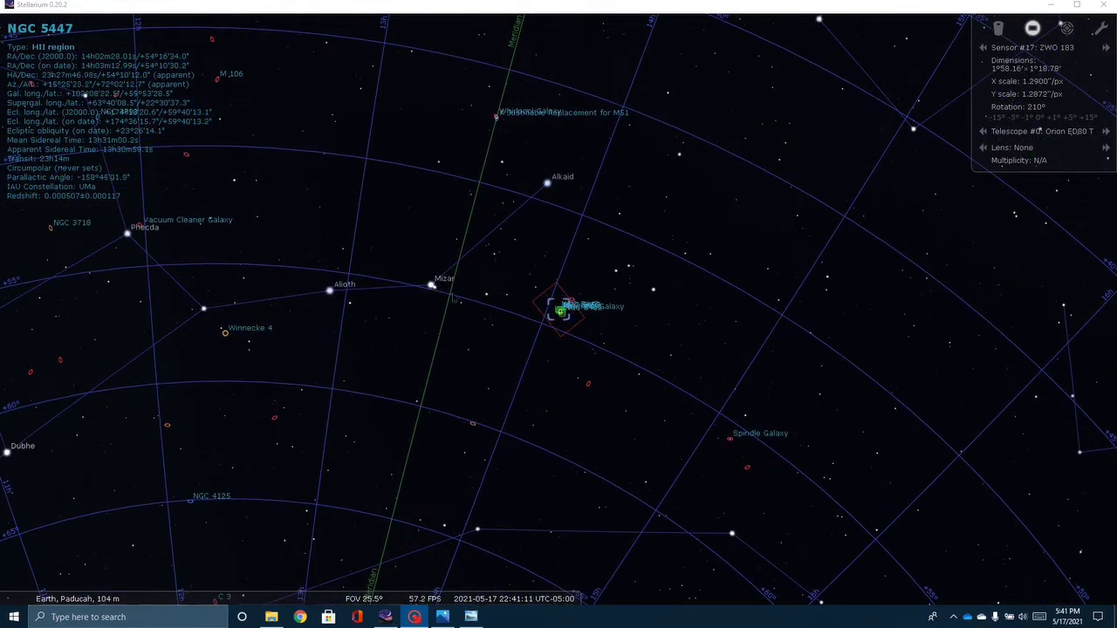
scroll(502, 310, up, 5)
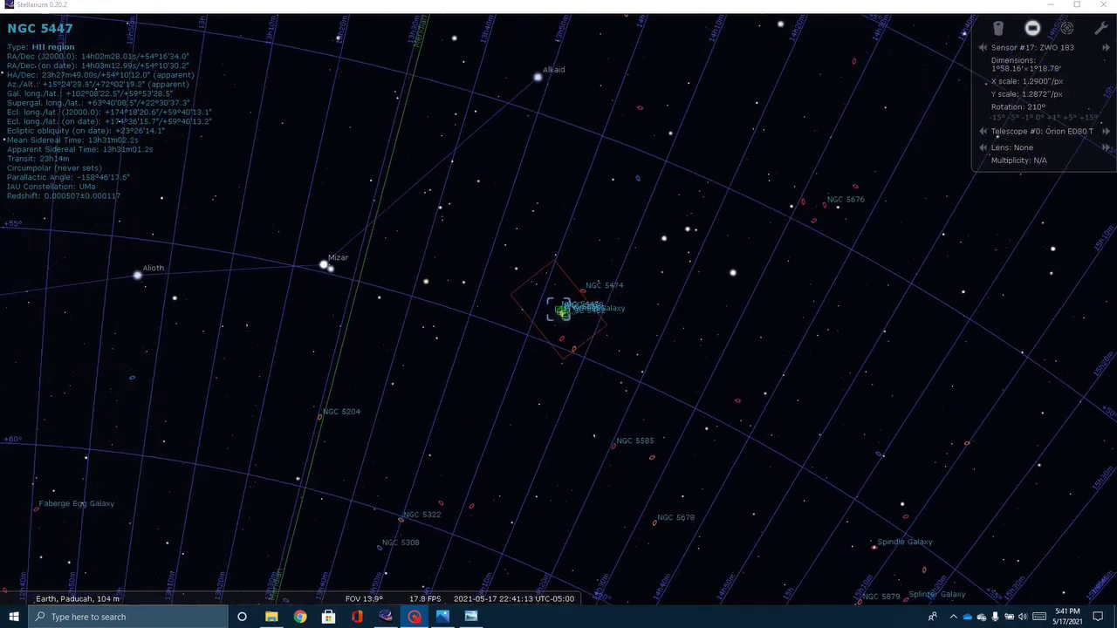
scroll(581, 339, up, 5)
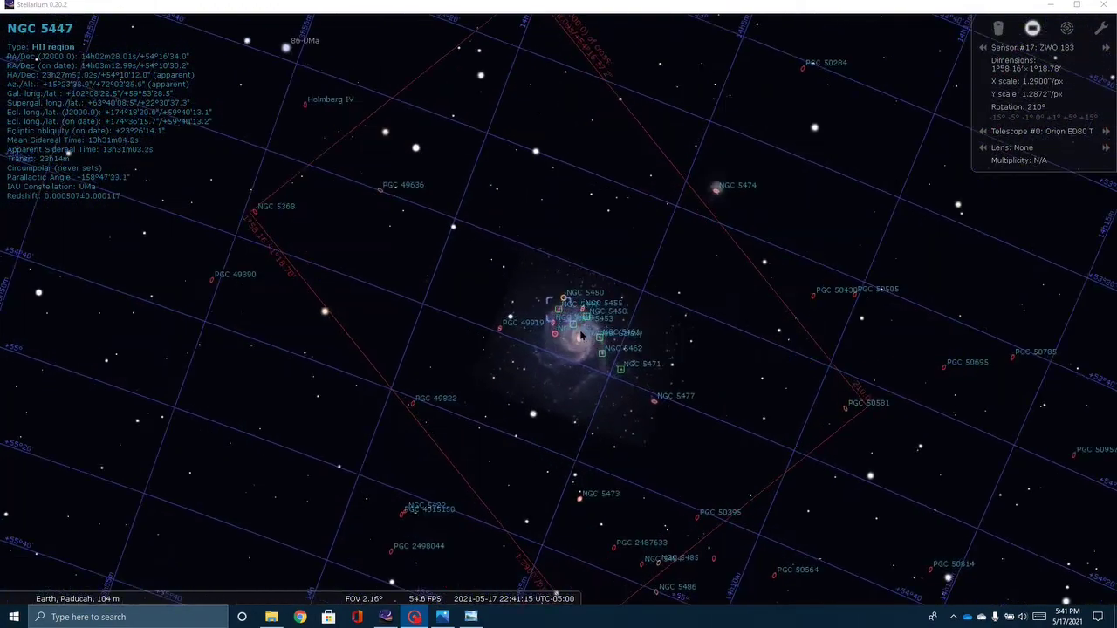
scroll(574, 357, up, 2)
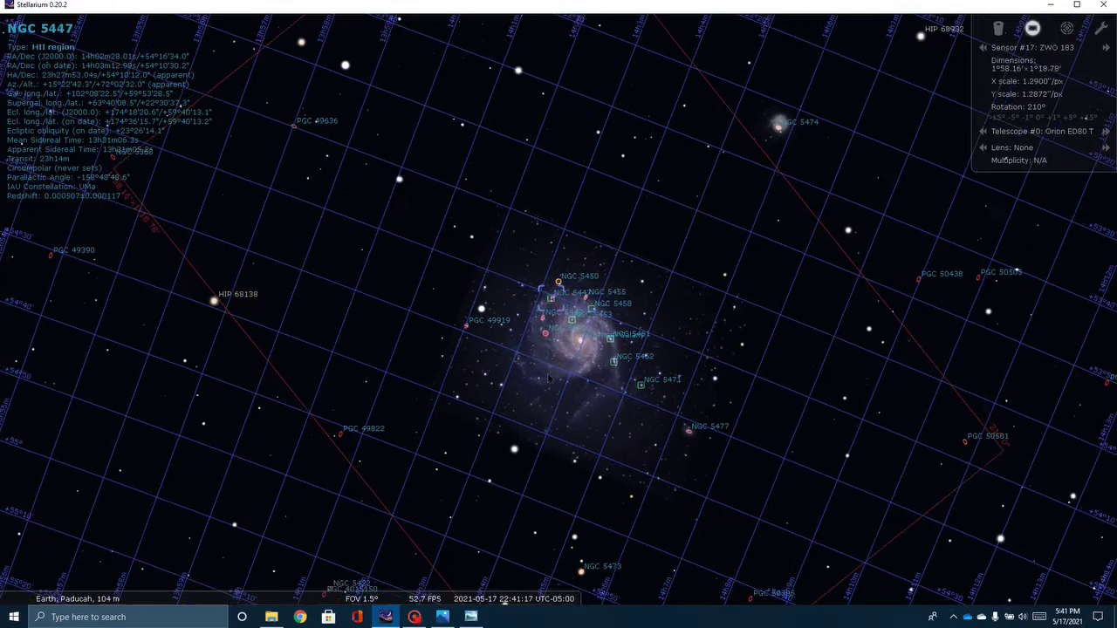
- Select M101, zoom to 0.651°, then back out to 2.92° to reveal the ZWO 183 sensor frame
click(560, 322)
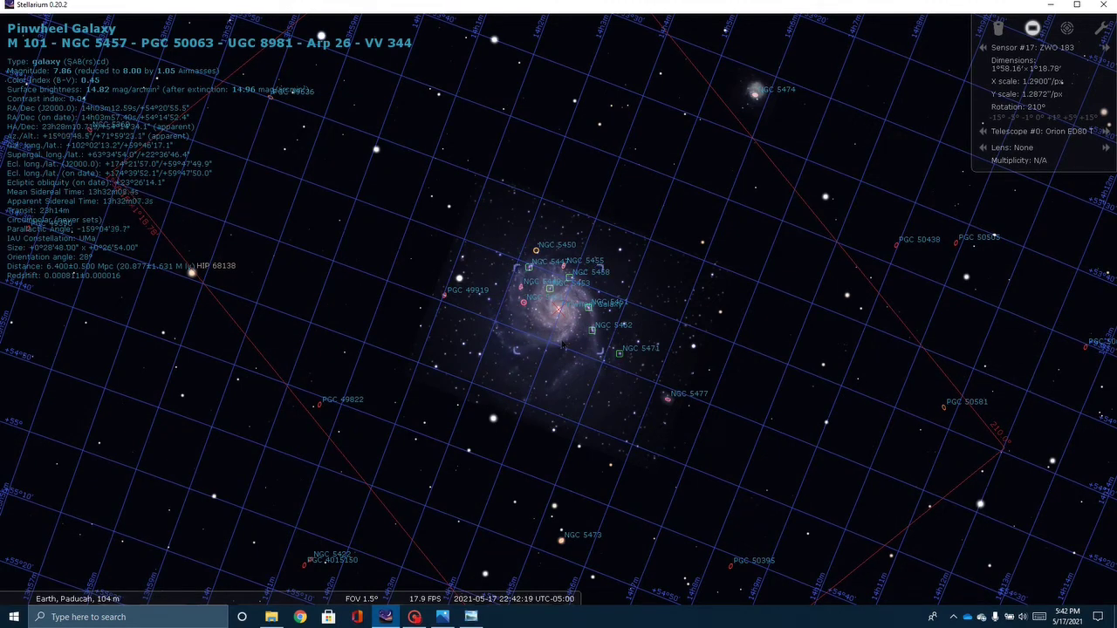
scroll(566, 311, up, 4)
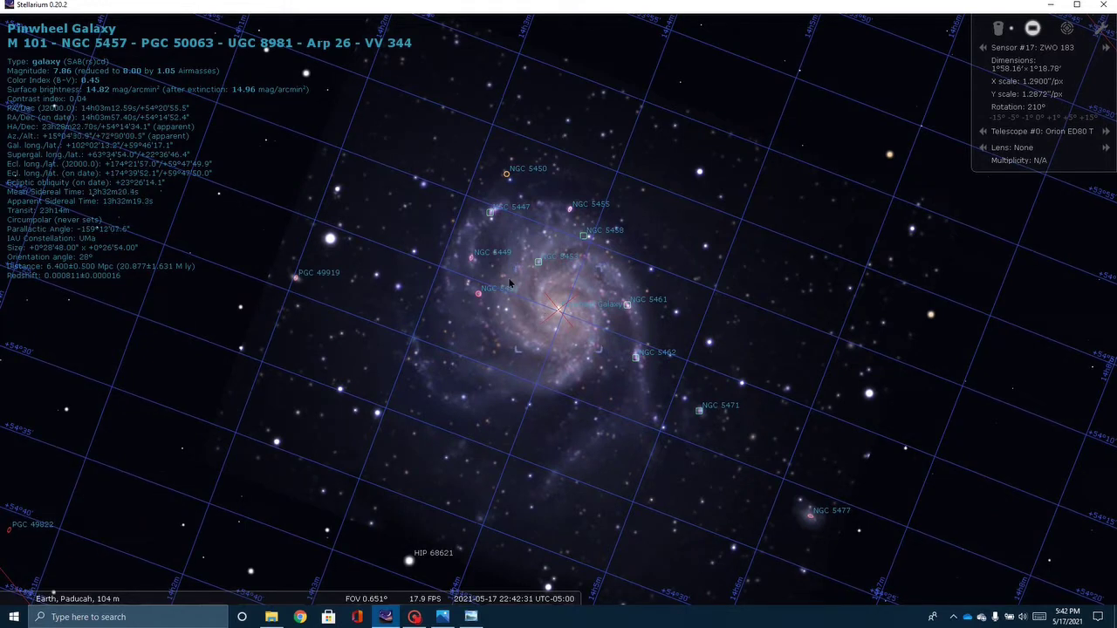
scroll(511, 284, down, 5)
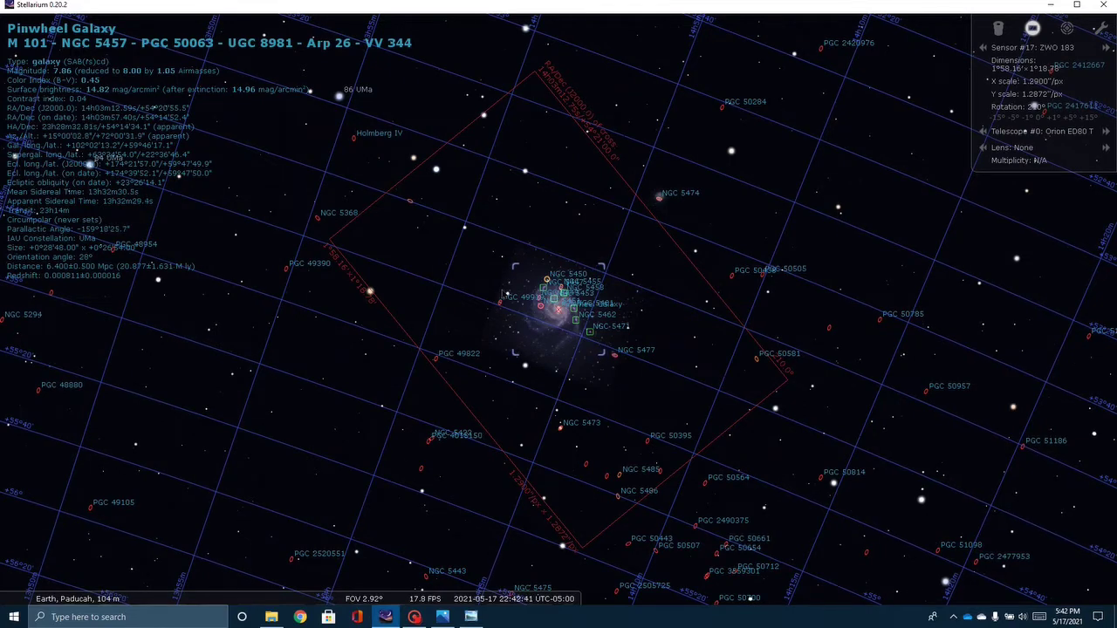
- Minimise the screen recorder while autofocus settles at position 7059 with HFR 2.27
mouse_move(7, 419)
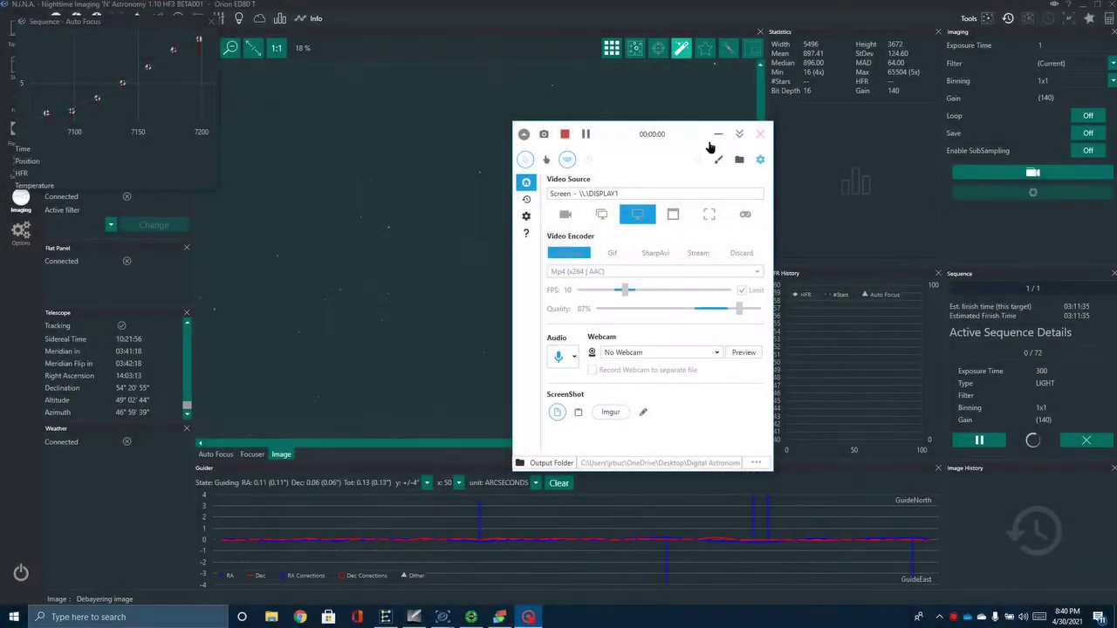
click(720, 137)
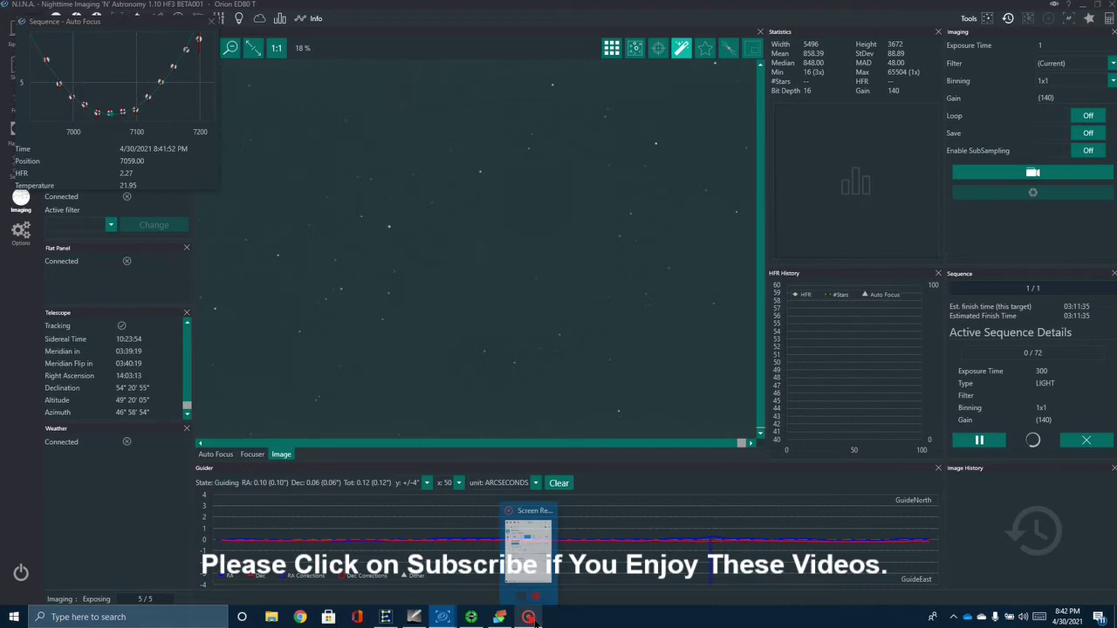
- Resume the paused Captura recording and minimise the Captura window
click(530, 617)
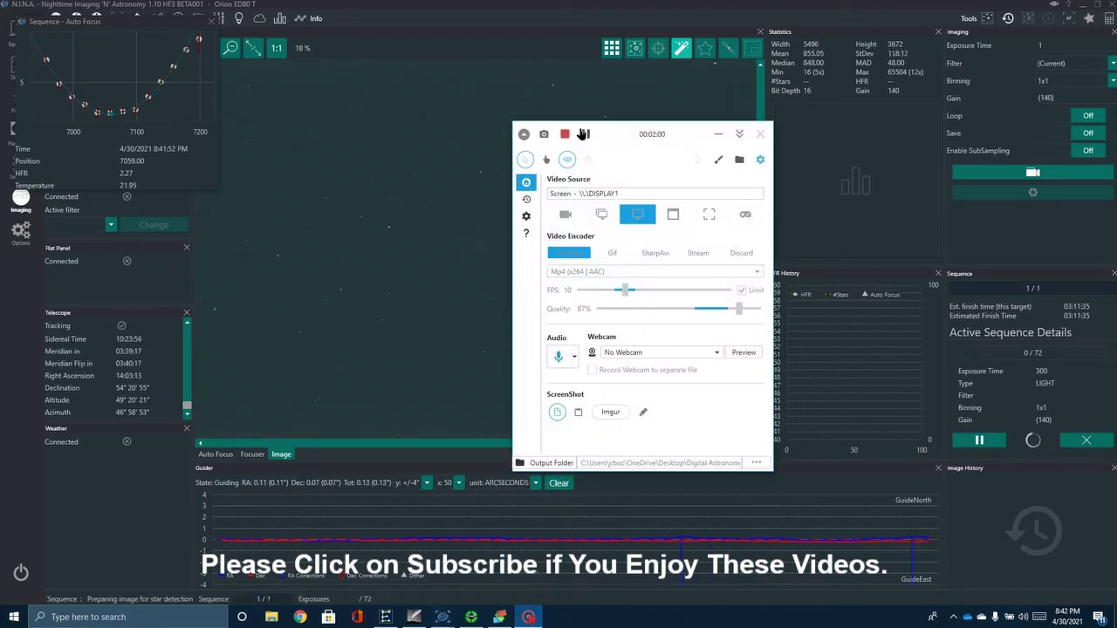
click(583, 134)
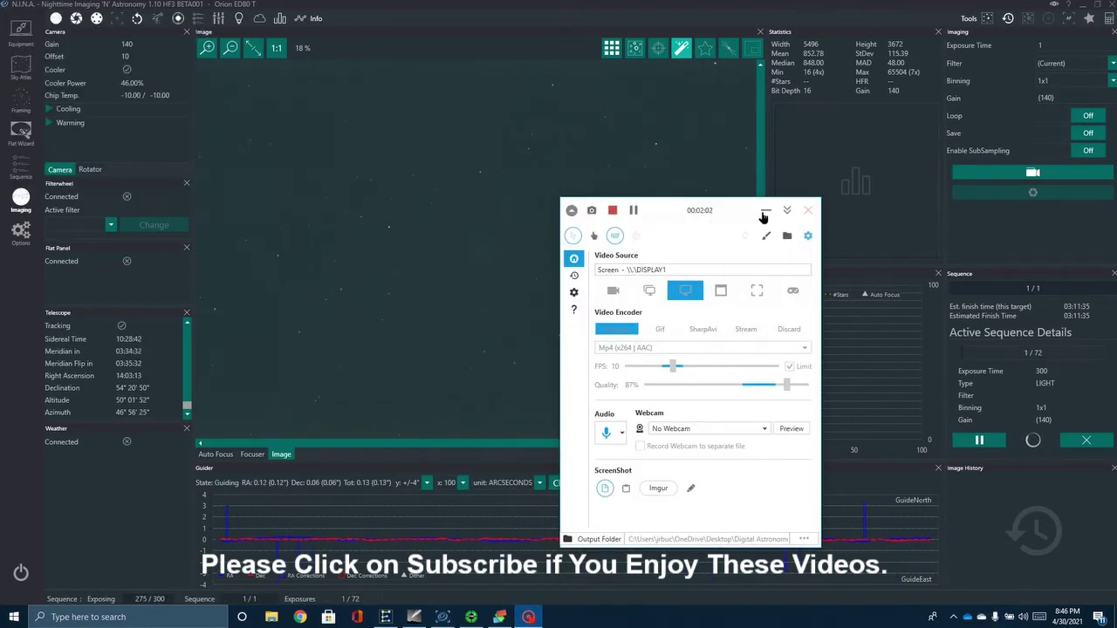
click(766, 213)
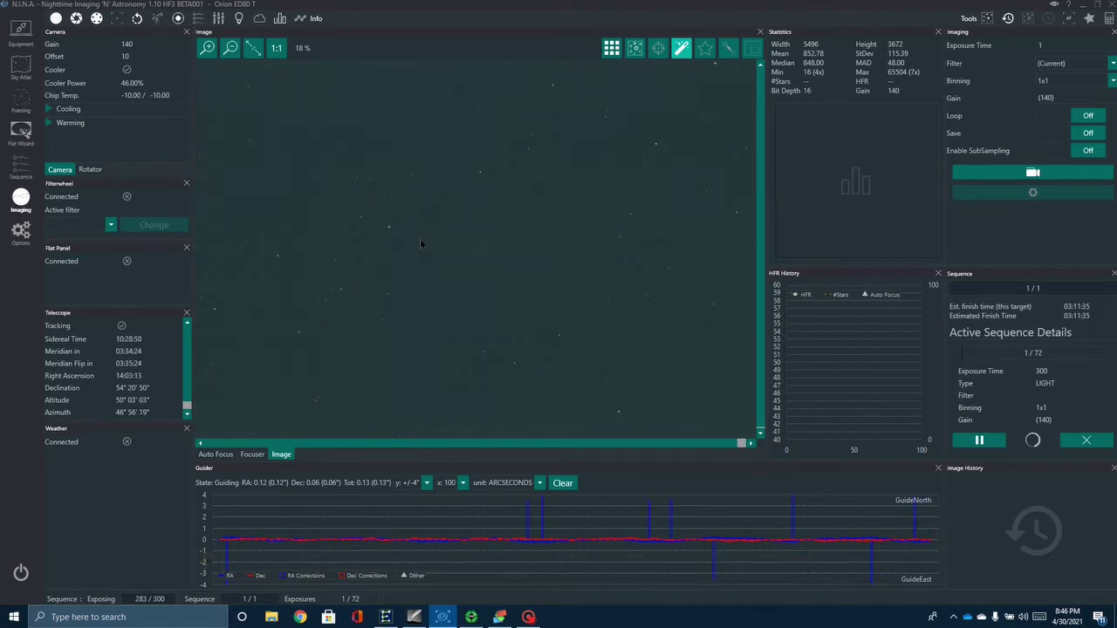
click(21, 175)
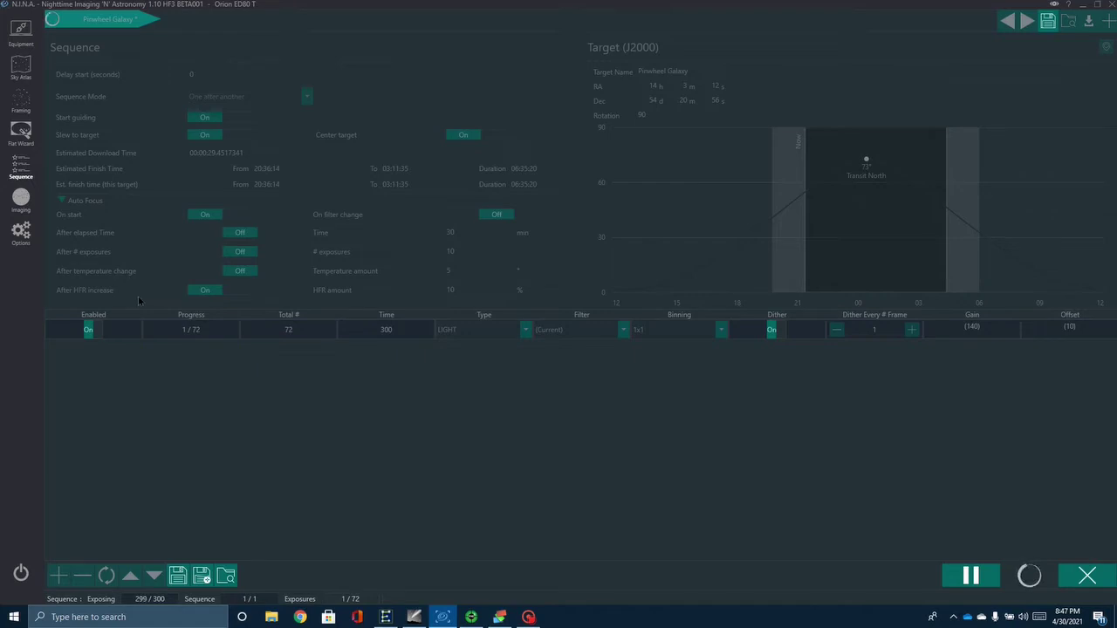
click(22, 198)
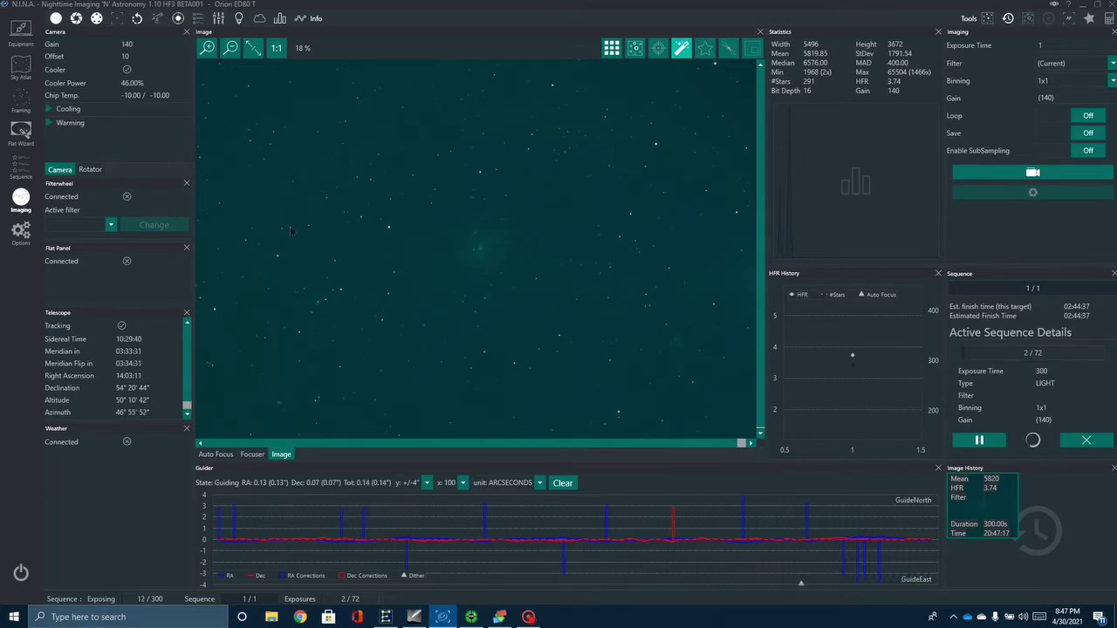
click(208, 48)
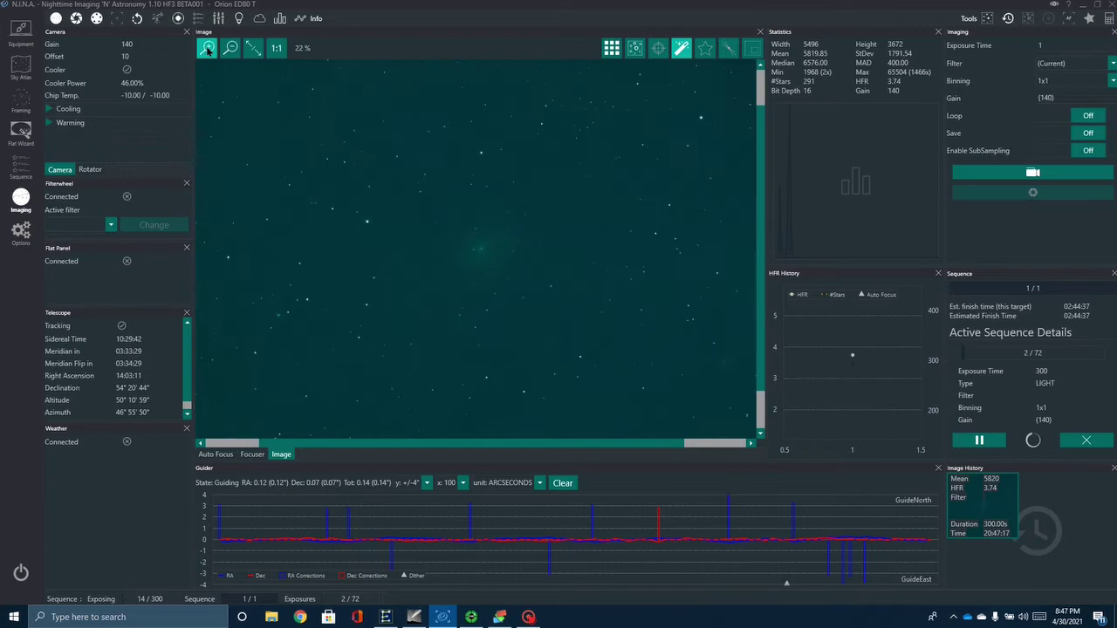
click(208, 48)
click(207, 48)
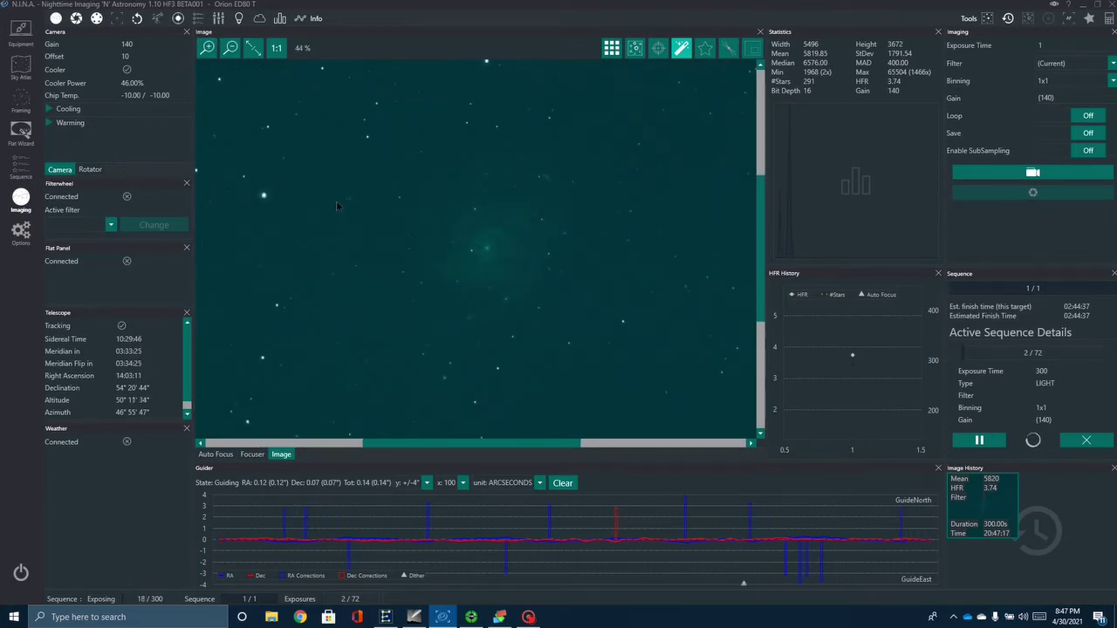
click(250, 50)
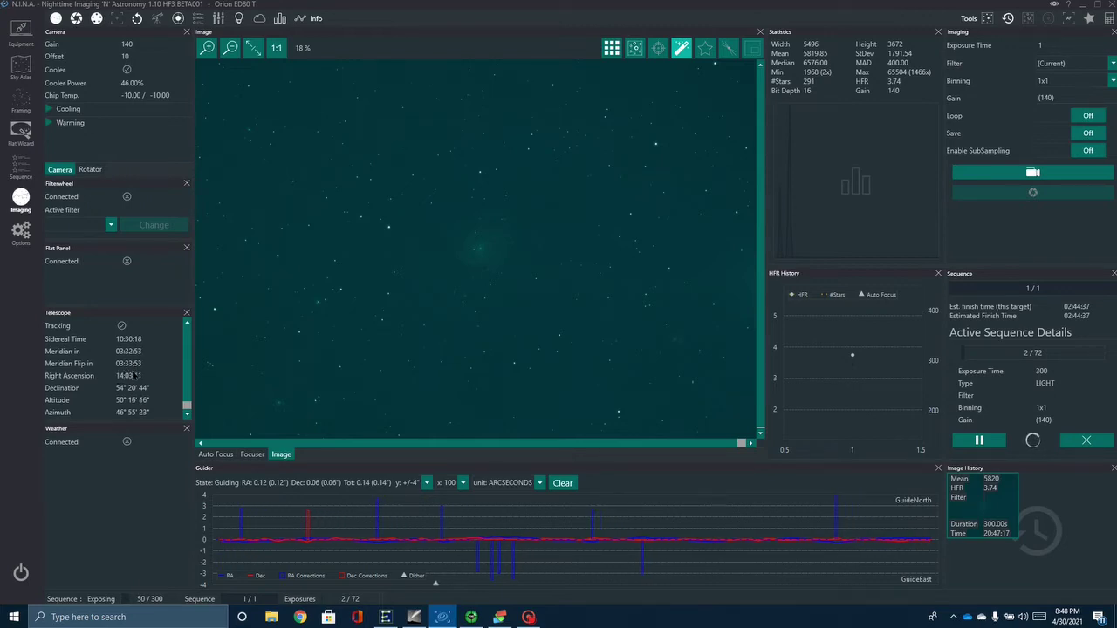
- Review File Settings under Options > Imaging, return to the Imaging view, and bring up the recorder
click(25, 238)
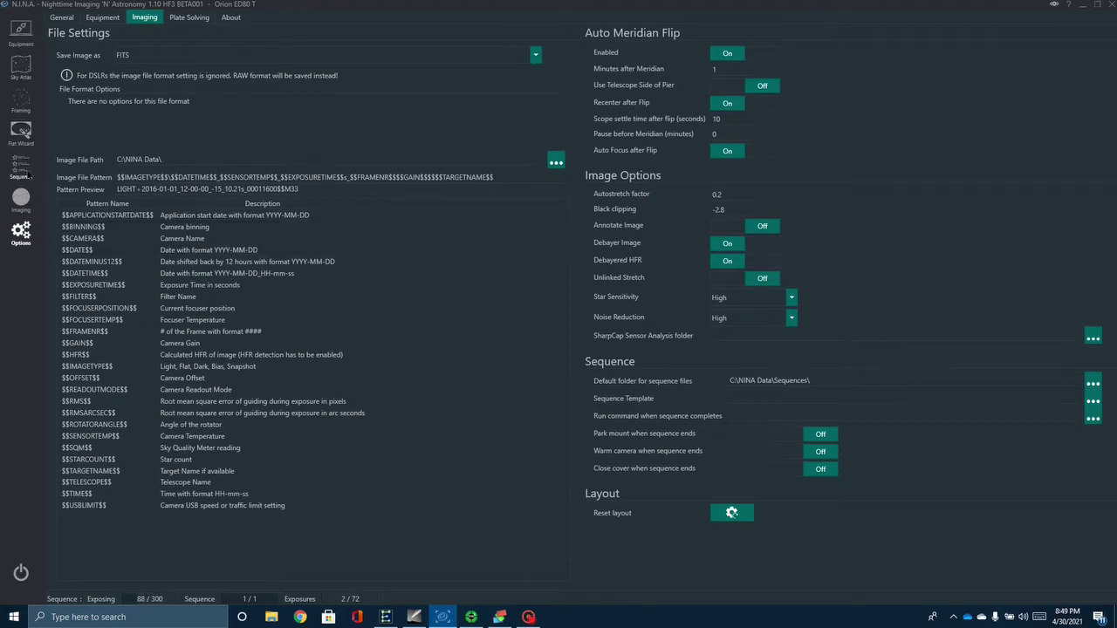
click(23, 199)
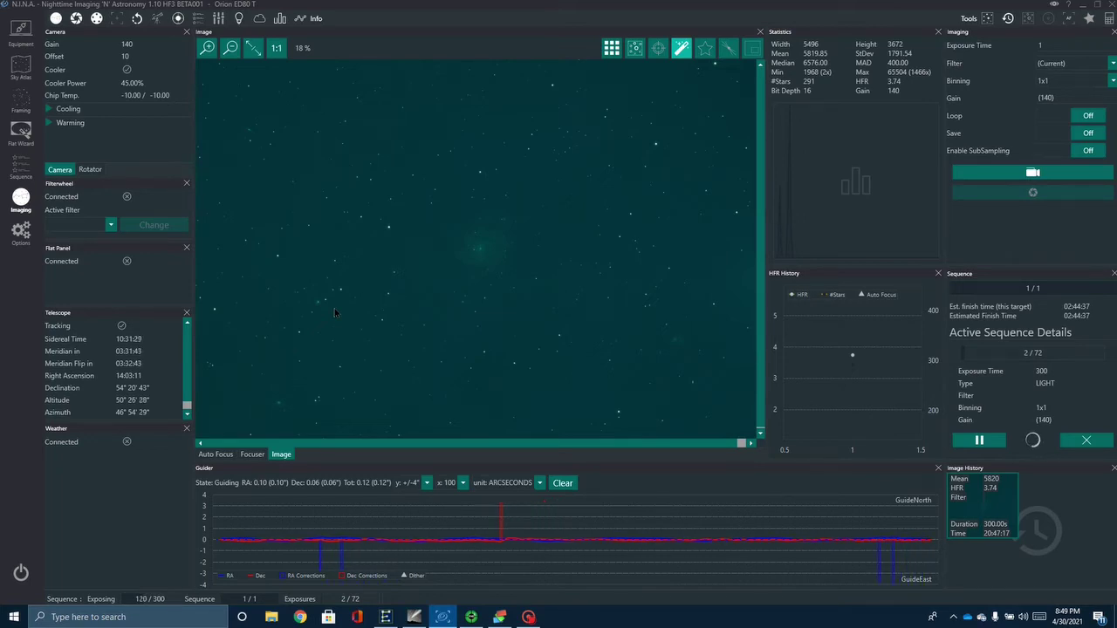
click(529, 617)
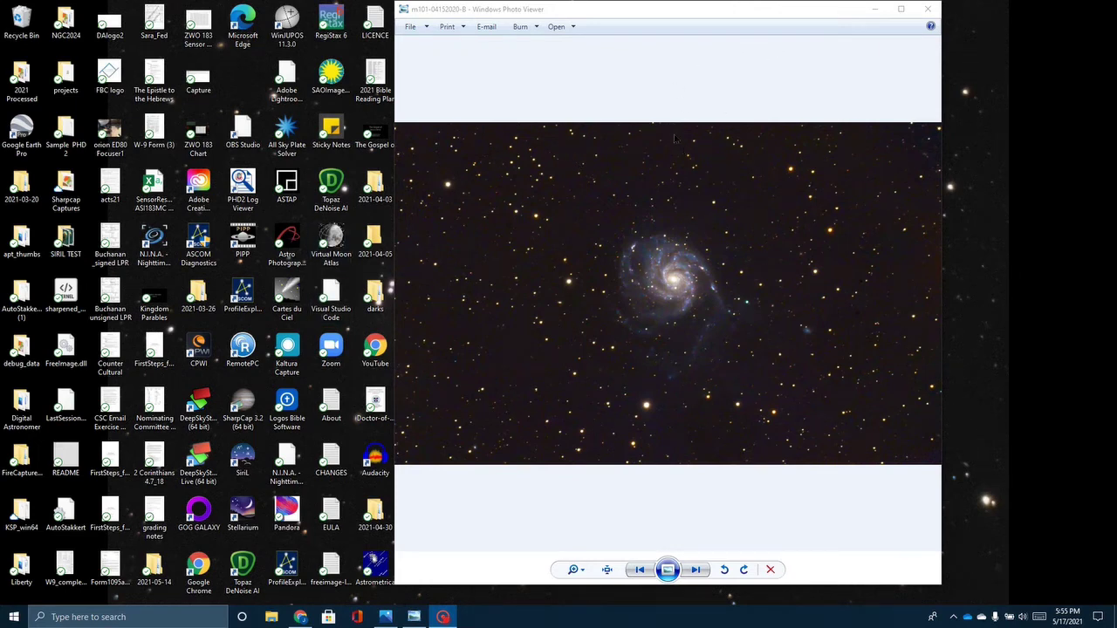
click(900, 10)
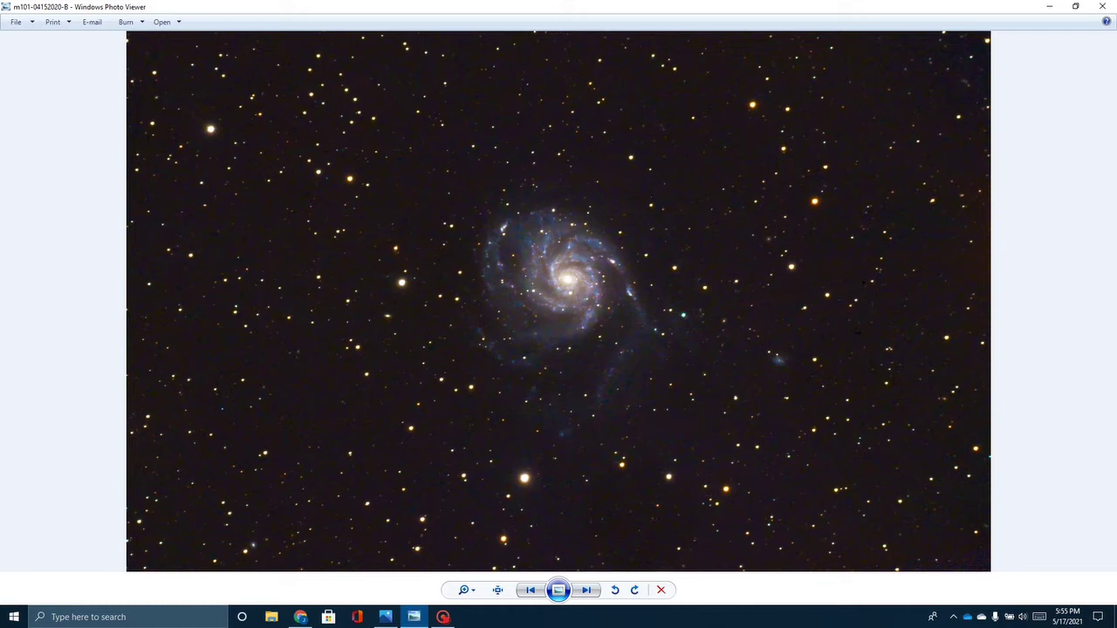
- Open M101-mod-lpc-cbg-csc-SC-St.tiff in Photos and maximise the window
click(385, 617)
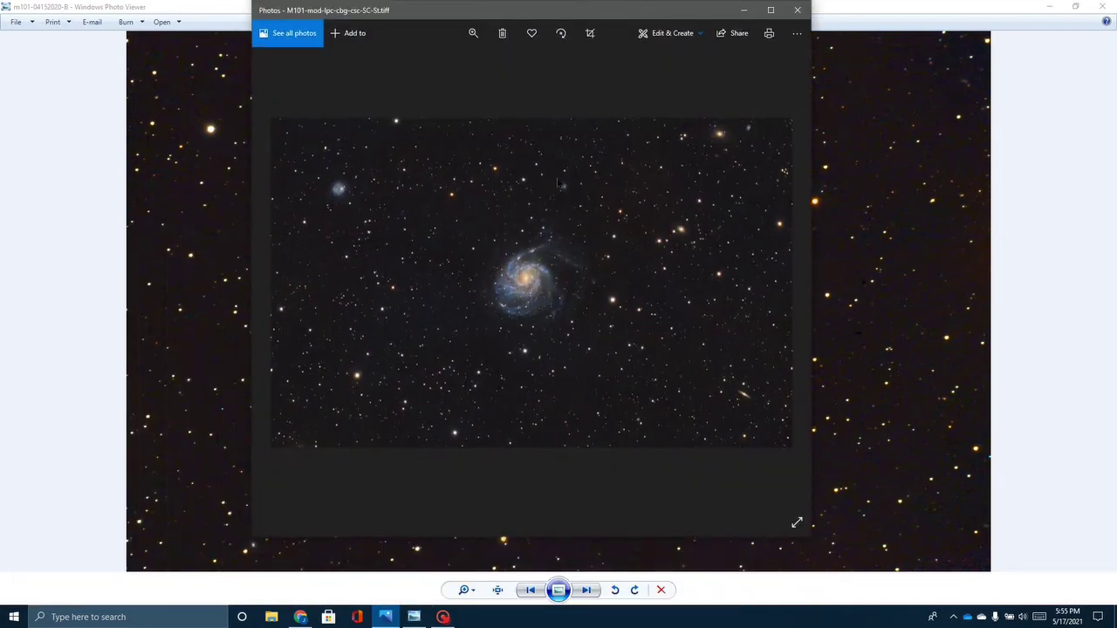
click(771, 11)
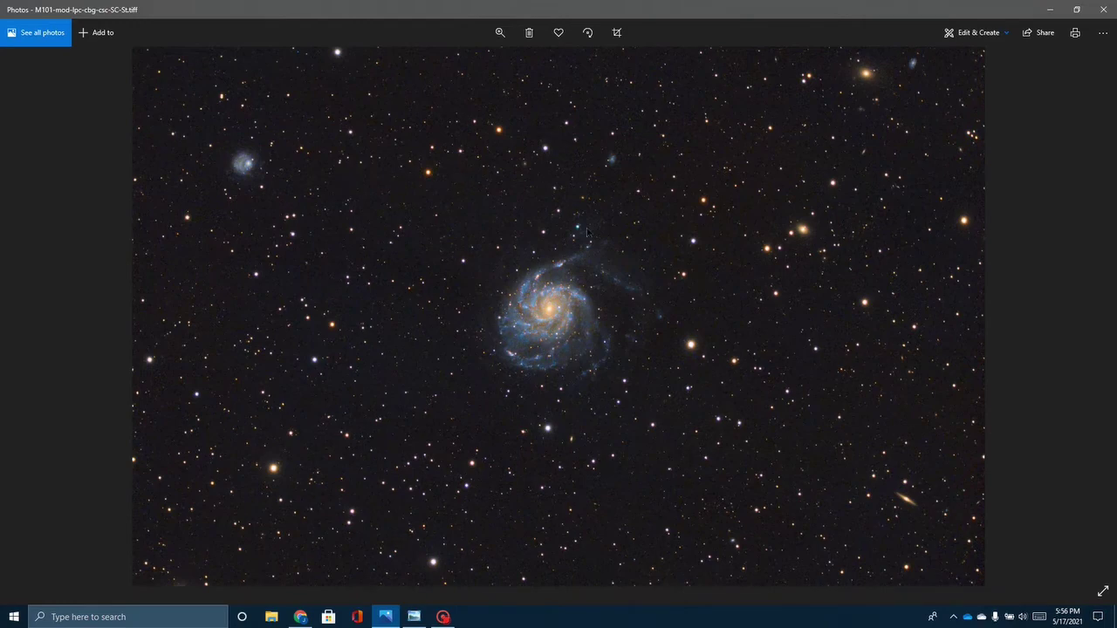
- Zoom in on M101-mod-lpc-cbg-csc-SC-St.tiff until the Pinwheel Galaxy's spiral arms fill the view
click(510, 39)
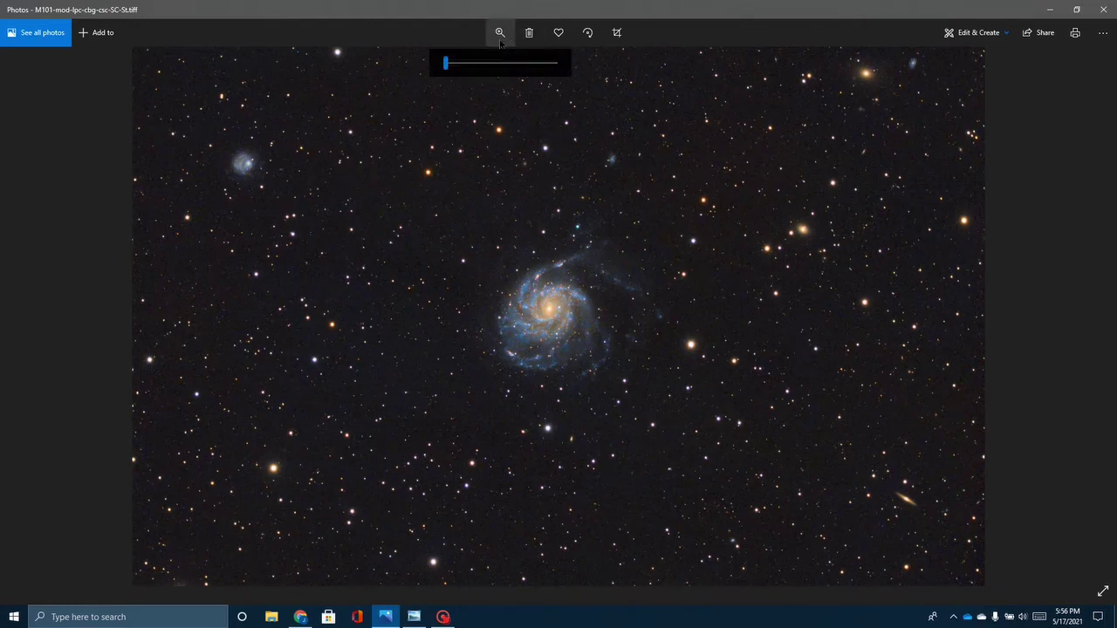
drag(448, 73, 455, 71)
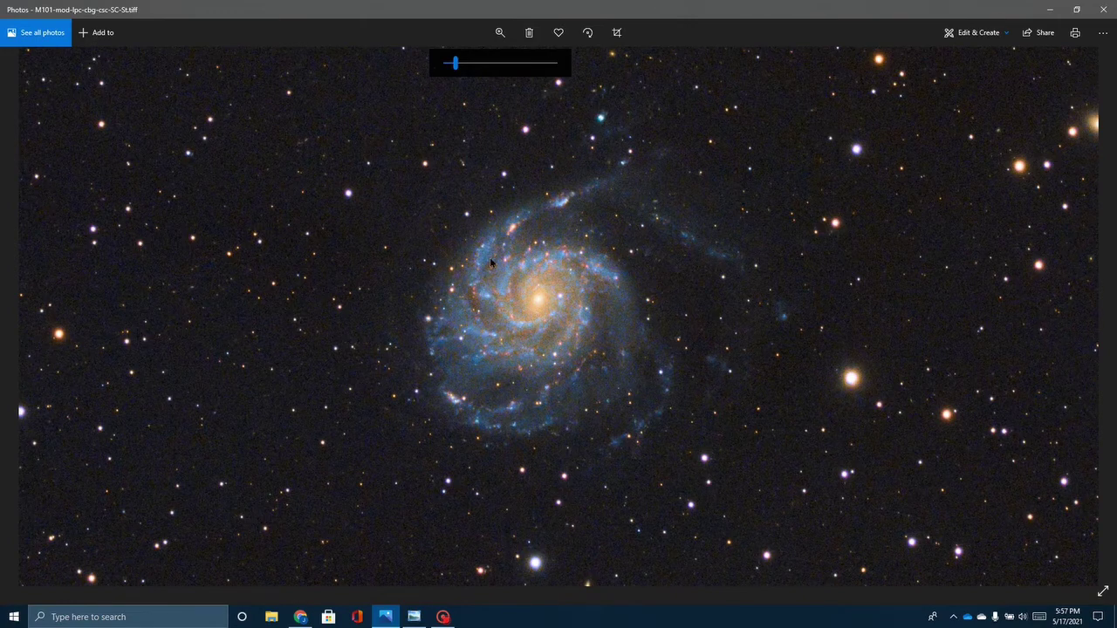
- Zoom out partway to show the companion galaxies and surrounding stars
drag(456, 64, 448, 69)
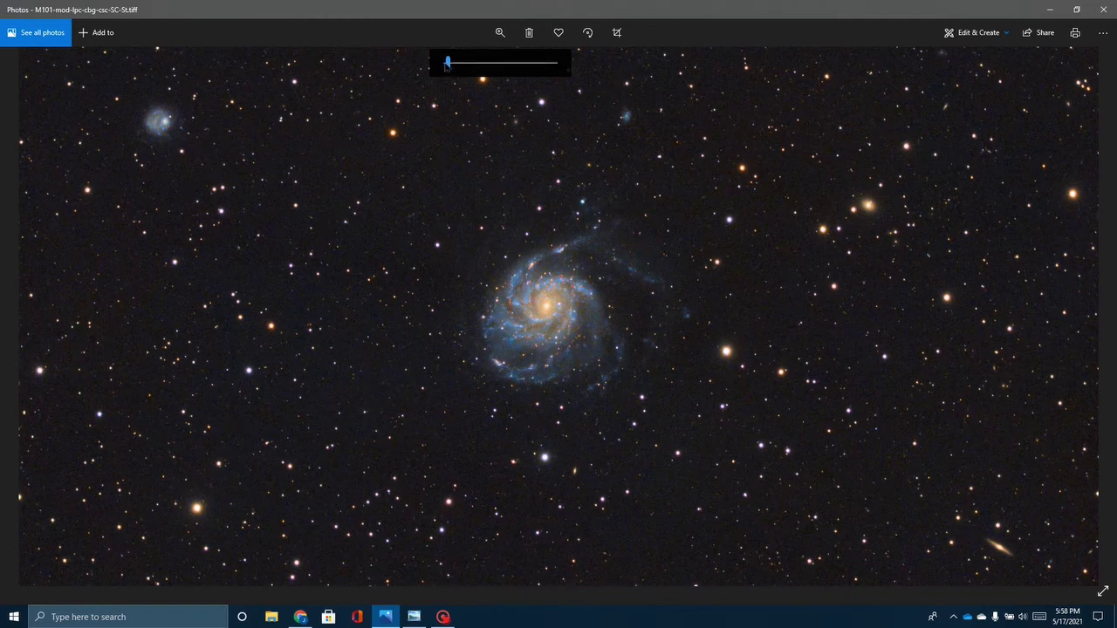
- Zoom out fully so M101-mod-lpc-cbg-csc-SC-St.tiff fits within the window
drag(446, 63, 443, 63)
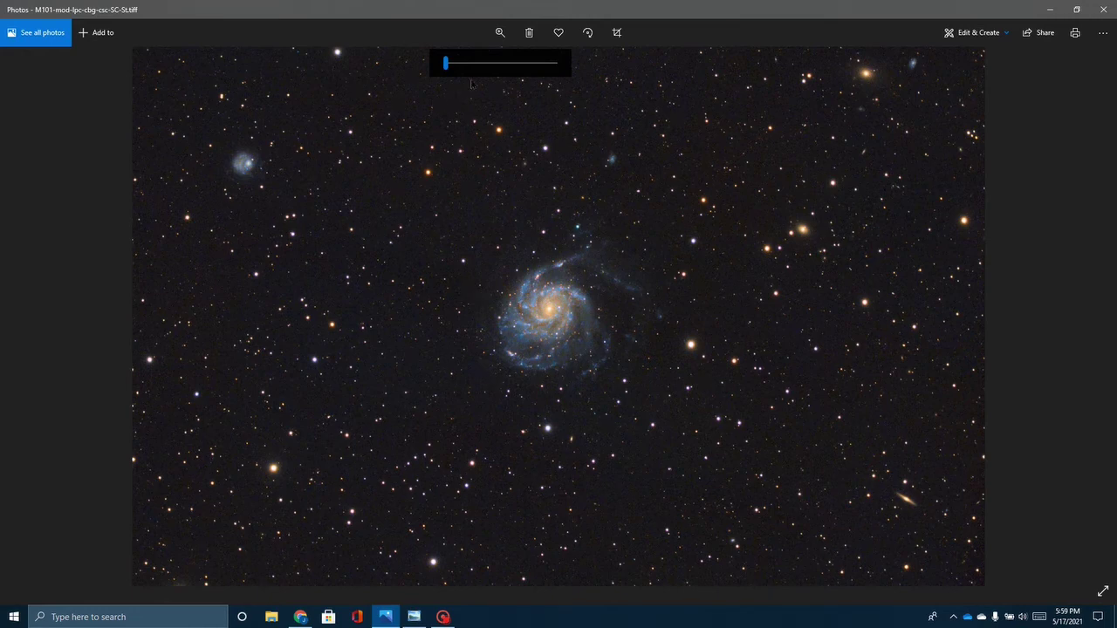
- Zoom the M101 image in one step so it spans the full Photos window width
click(448, 68)
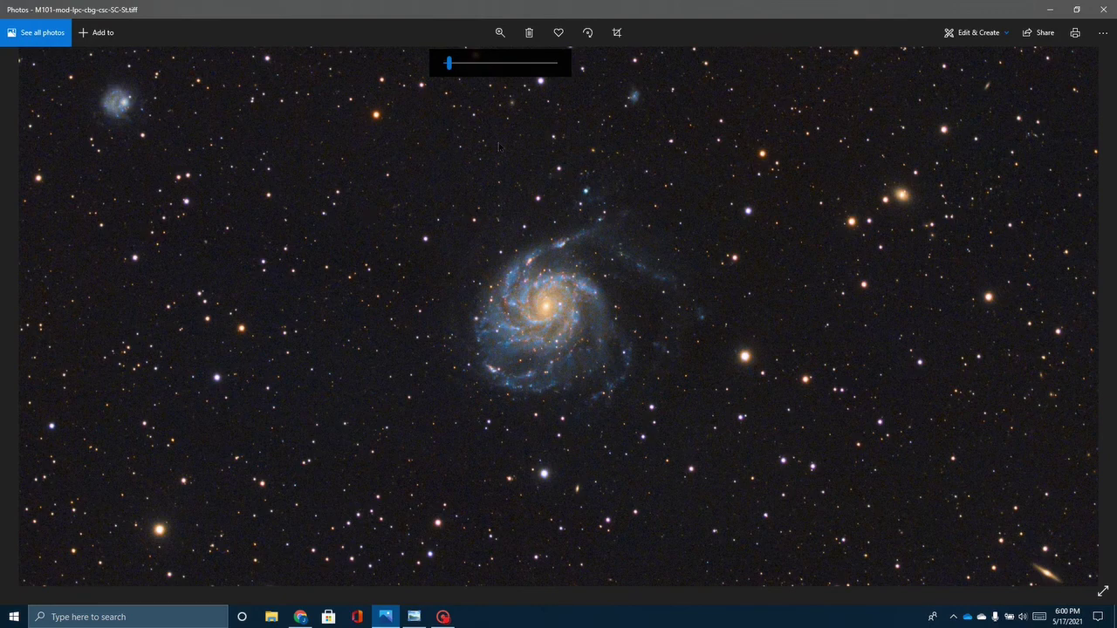
- Minimize the Photos window, then restore and minimize Photo Viewer to reveal the desktop
click(1051, 10)
double_click(1038, 7)
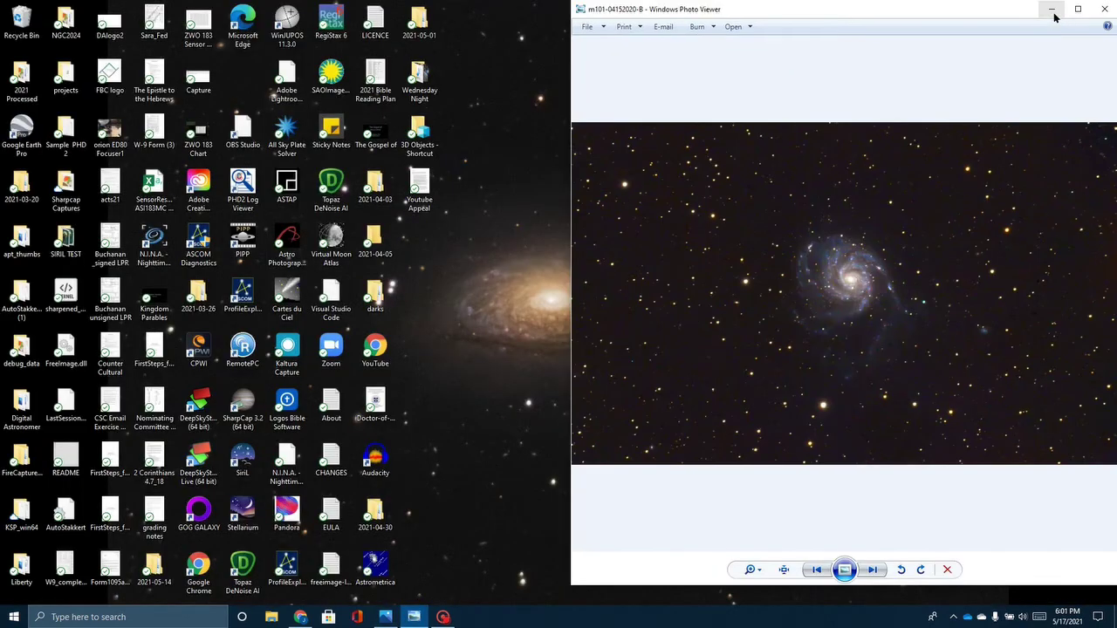
click(1054, 8)
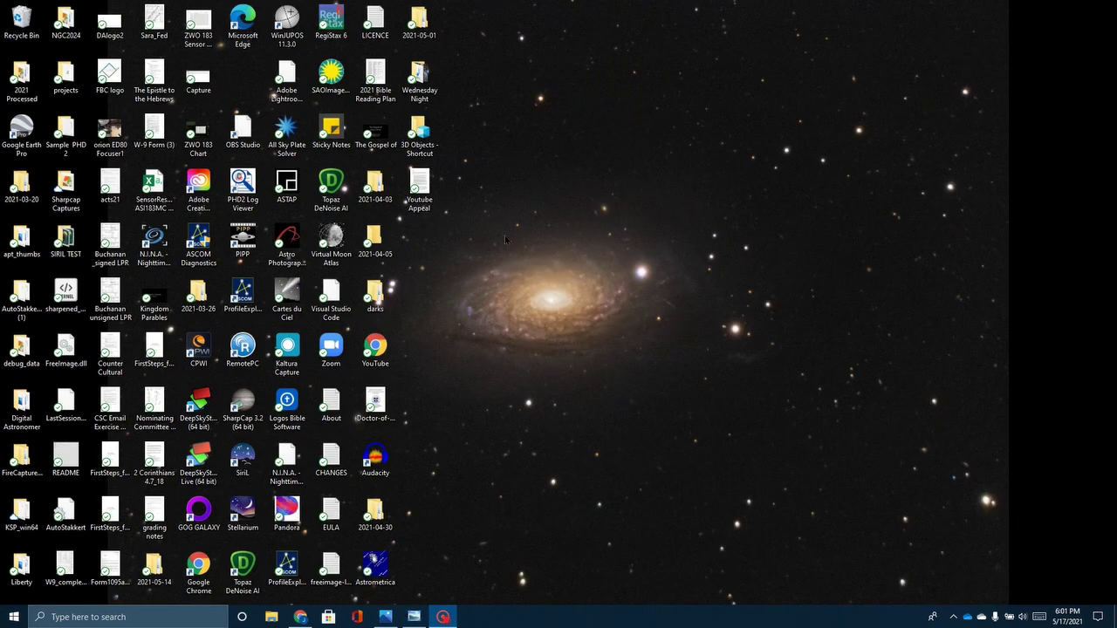